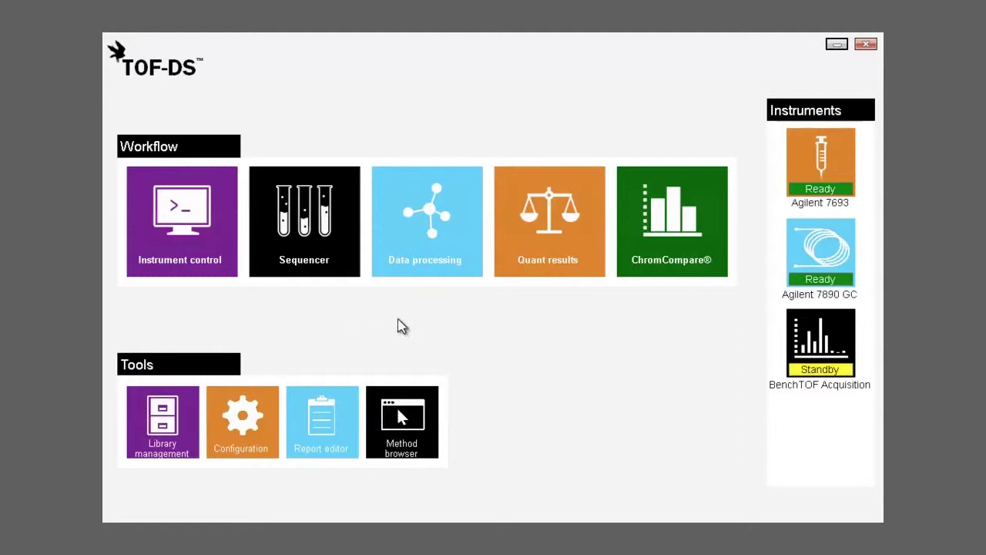
Open Data processing and add the five analyte peaks between RT 3.867 and 4.034 to the compound table
left_click(473, 274)
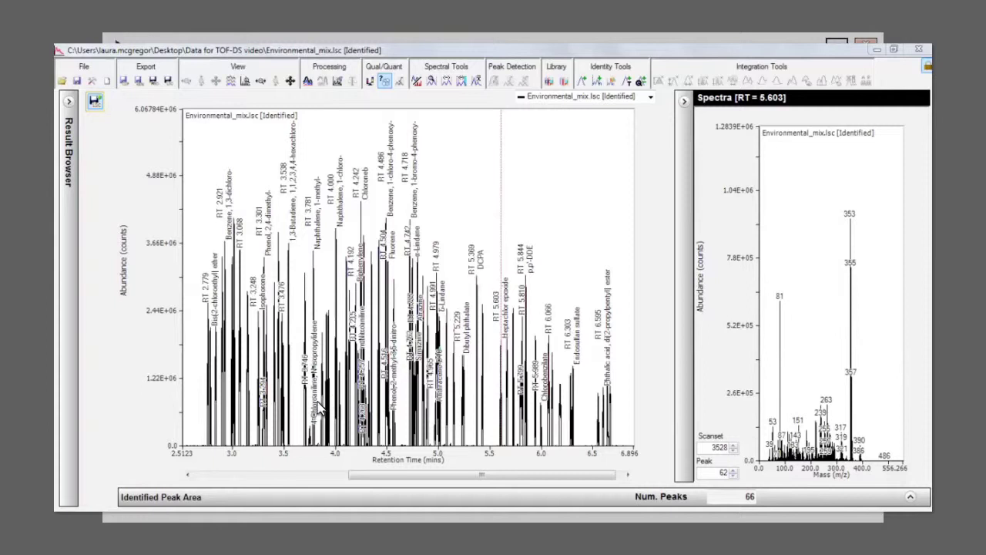
left_click_drag(316, 401, 351, 413)
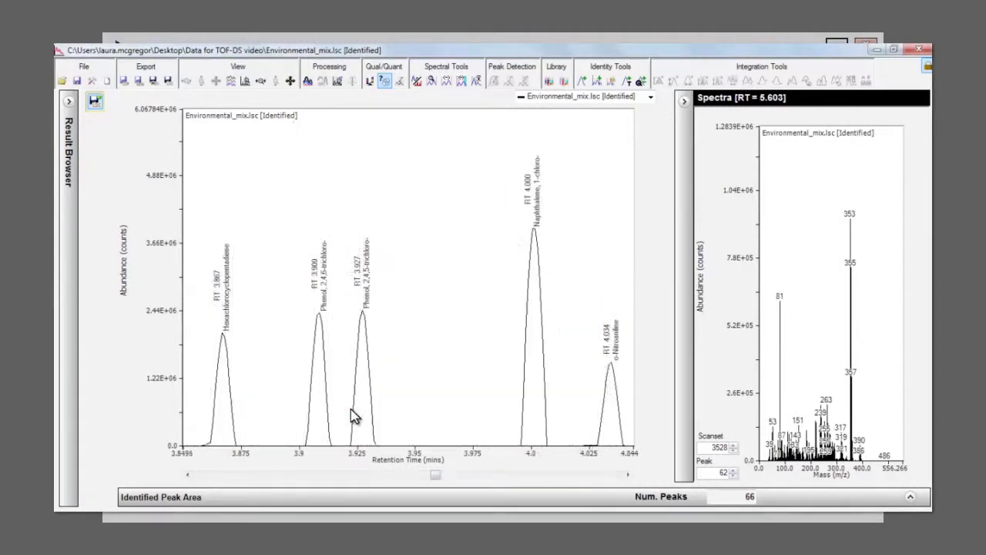
left_click(584, 81)
right_click(223, 402)
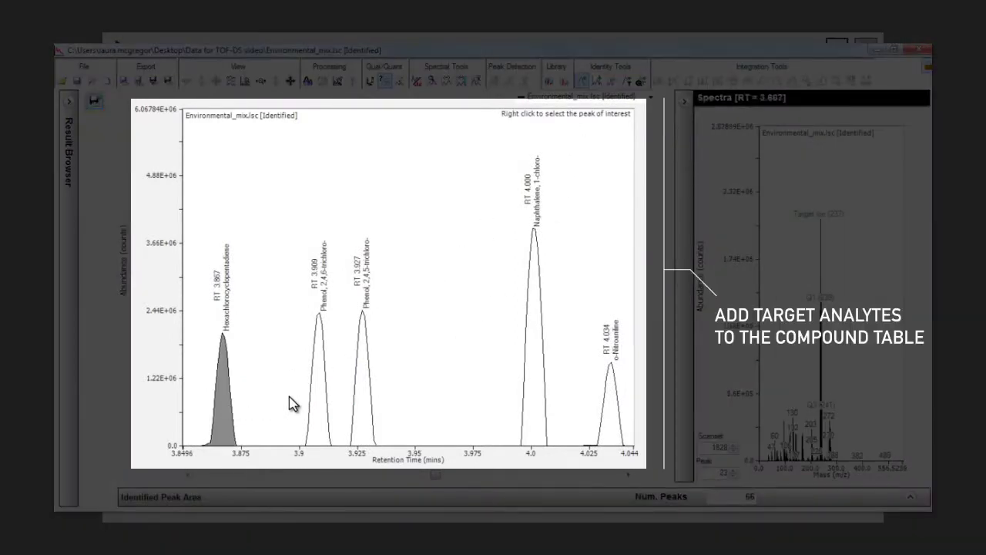
right_click(320, 395)
right_click(361, 395)
right_click(532, 394)
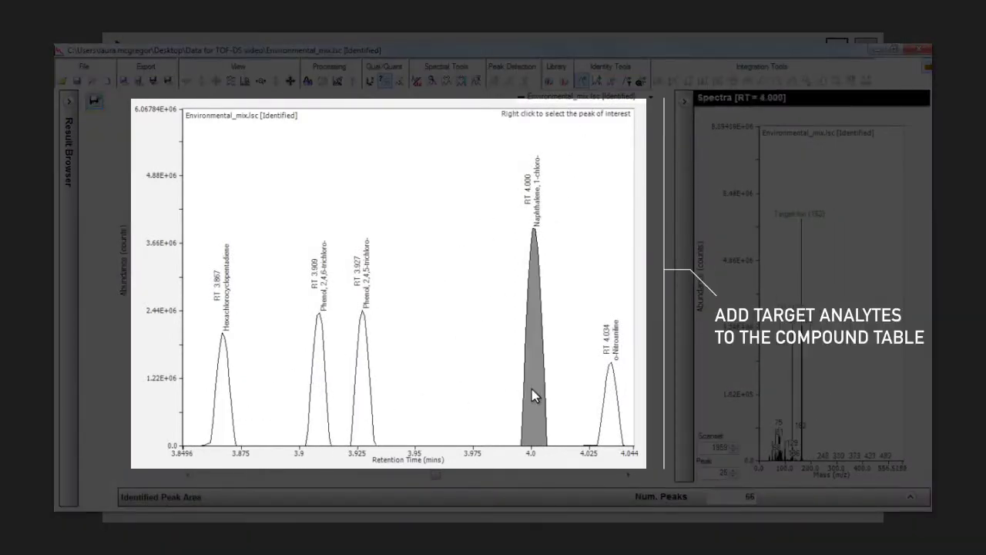
right_click(613, 395)
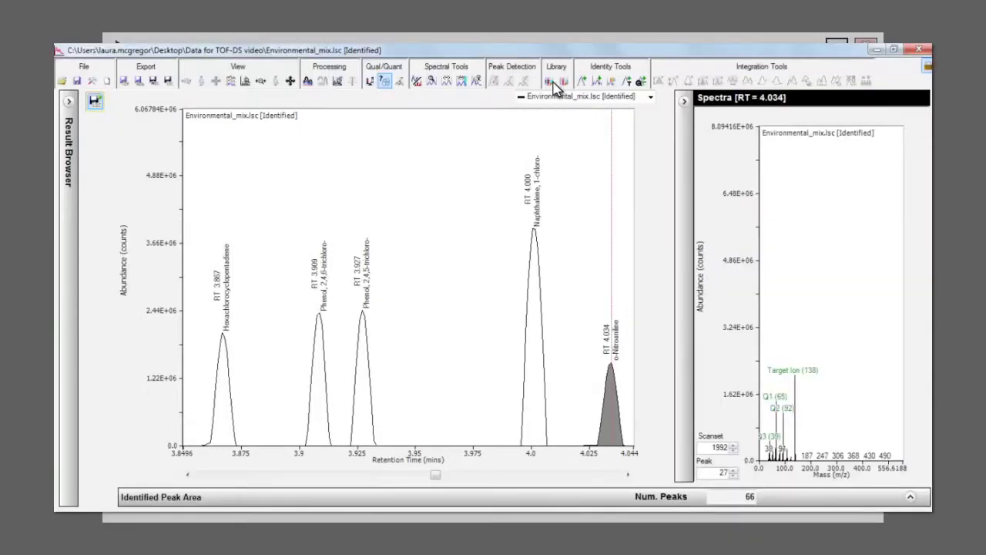
Open the identification table and examine the available target ion masses for hexachlorocyclopentadiene
left_click(384, 82)
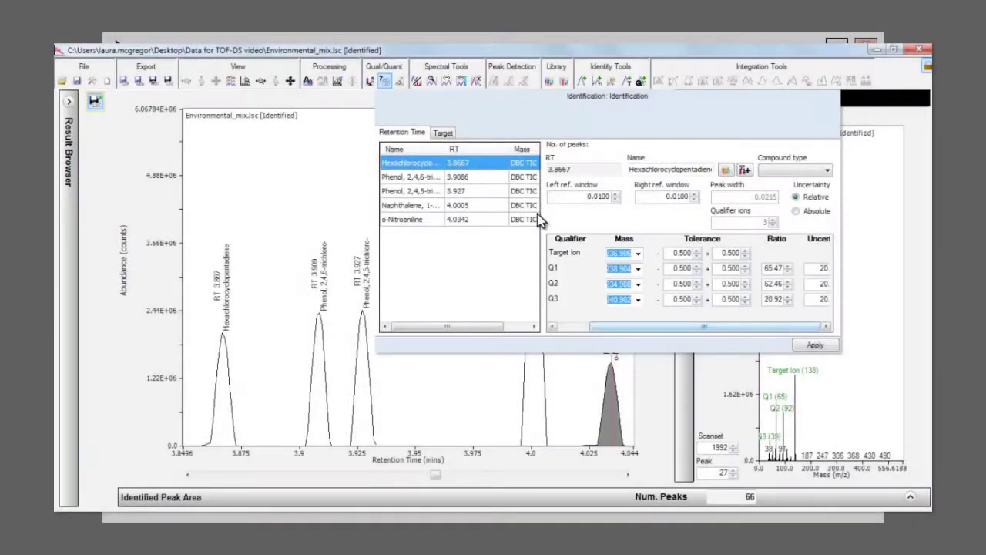
left_click(639, 254)
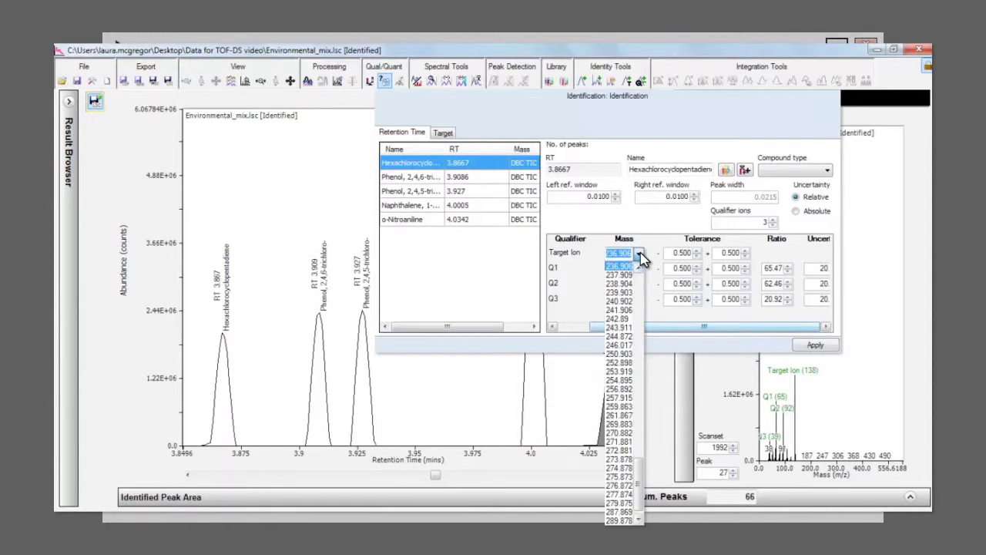
left_click(640, 254)
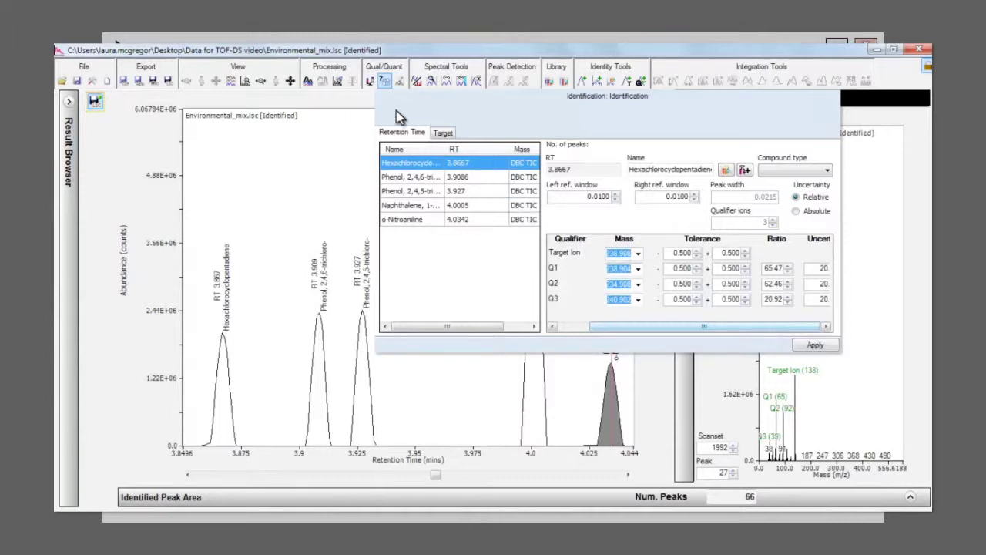
Open the calibration setup and set hexachlorocyclopentadiene's compound type to ISTD
left_click(370, 82)
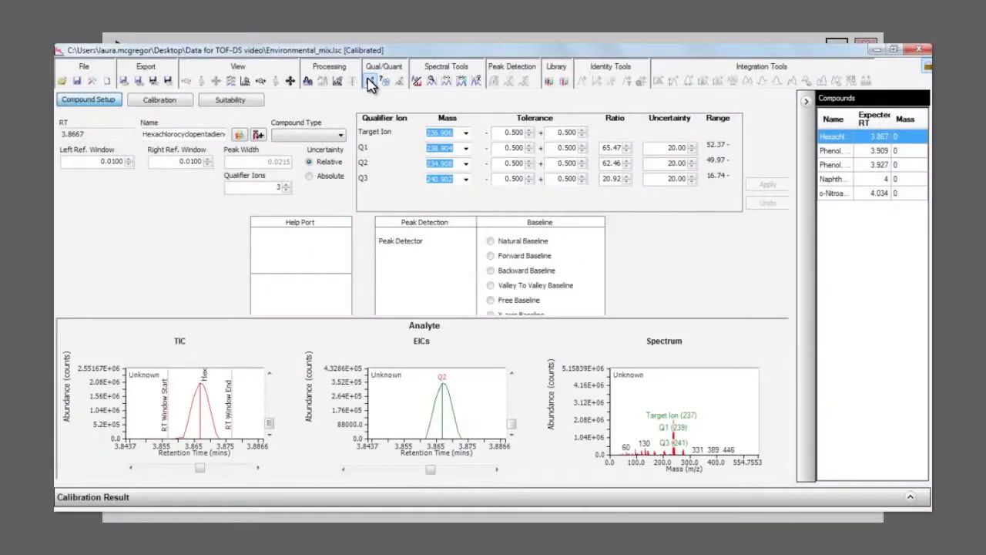
left_click(188, 102)
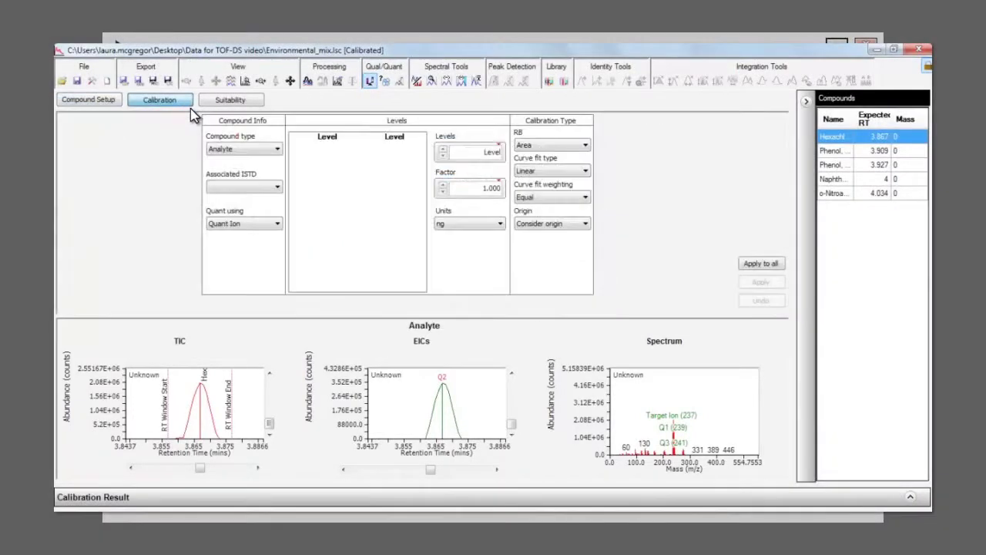
left_click(258, 150)
left_click(273, 171)
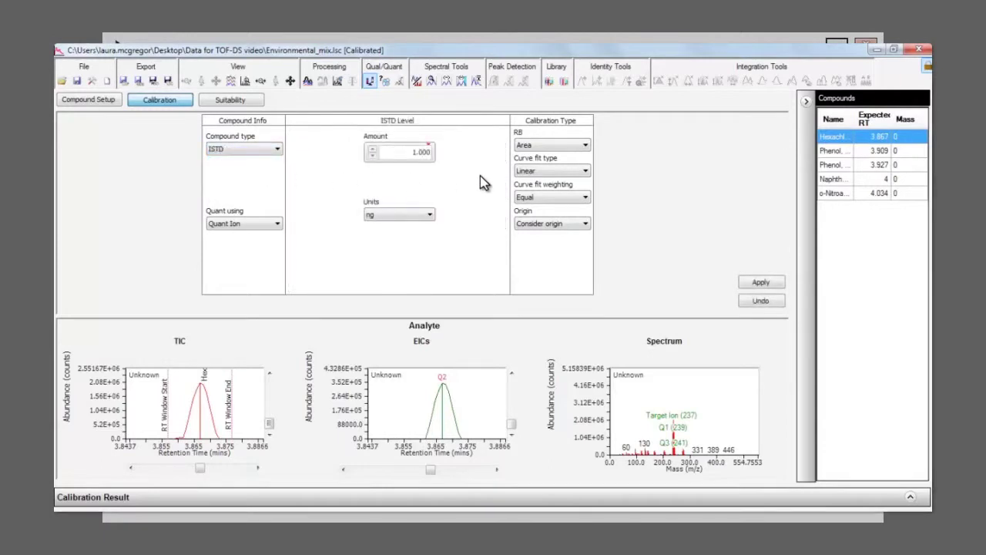
Associate the phenol compound at RT 3.909 with hexachlorocyclopentadiene as its internal standard
left_click(845, 152)
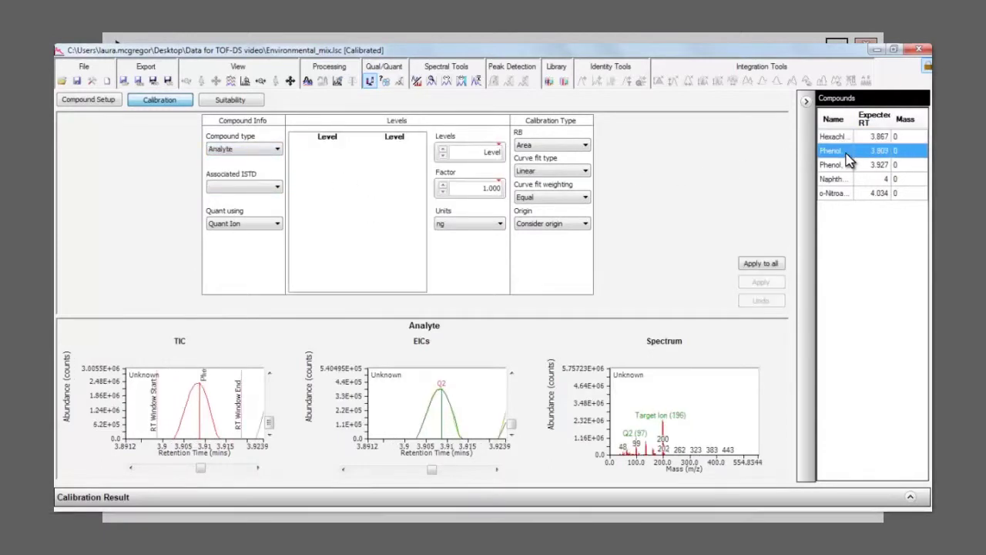
left_click(271, 188)
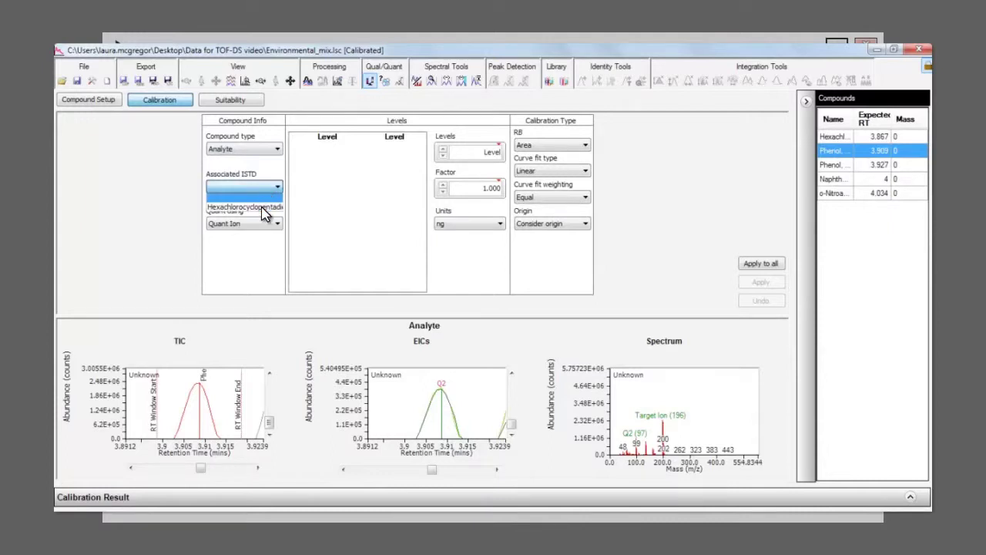
left_click(262, 209)
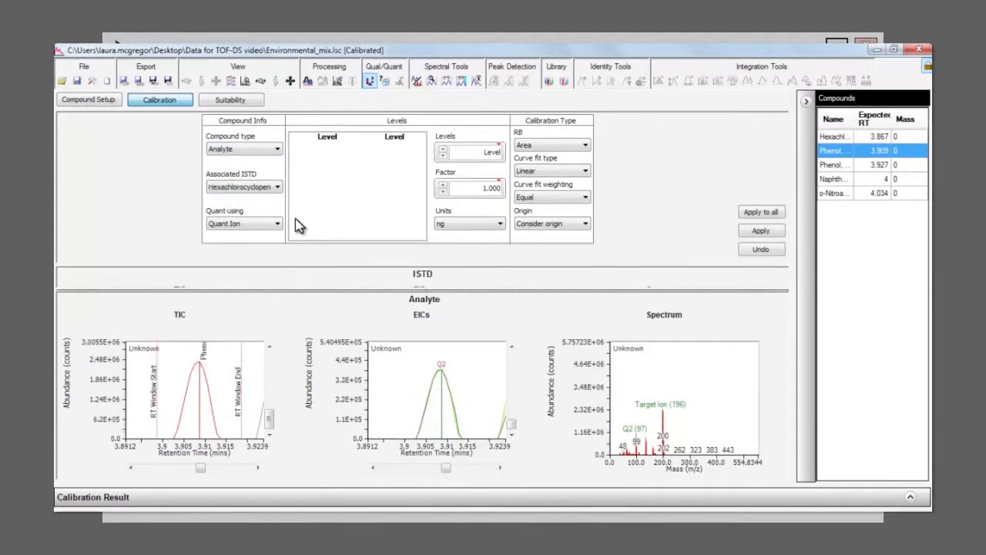
Define three calibration levels for the phenol in pg, starting at 0.500 with a factor of 2
left_click(488, 233)
left_click(476, 264)
left_click(443, 154)
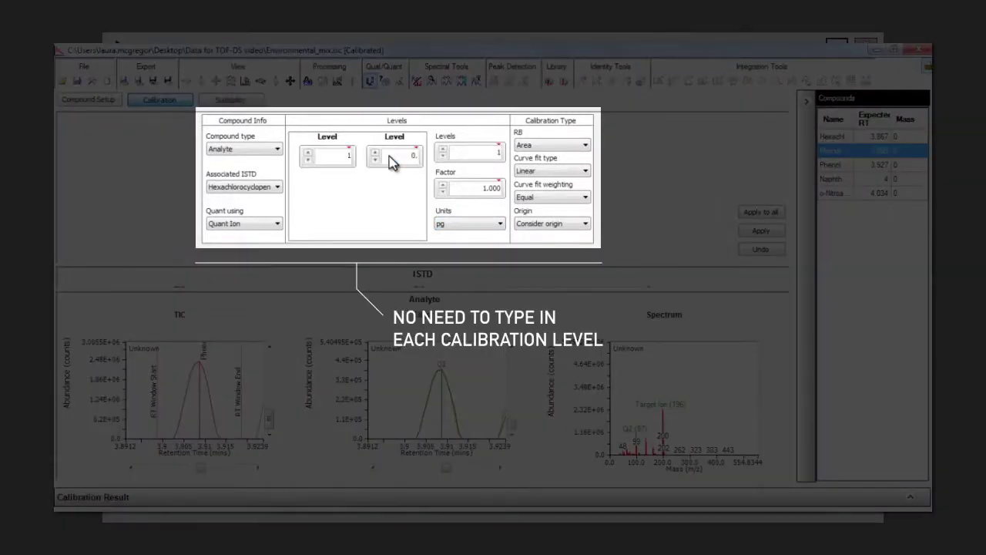
double_click(463, 193)
type("2")
left_click(444, 150)
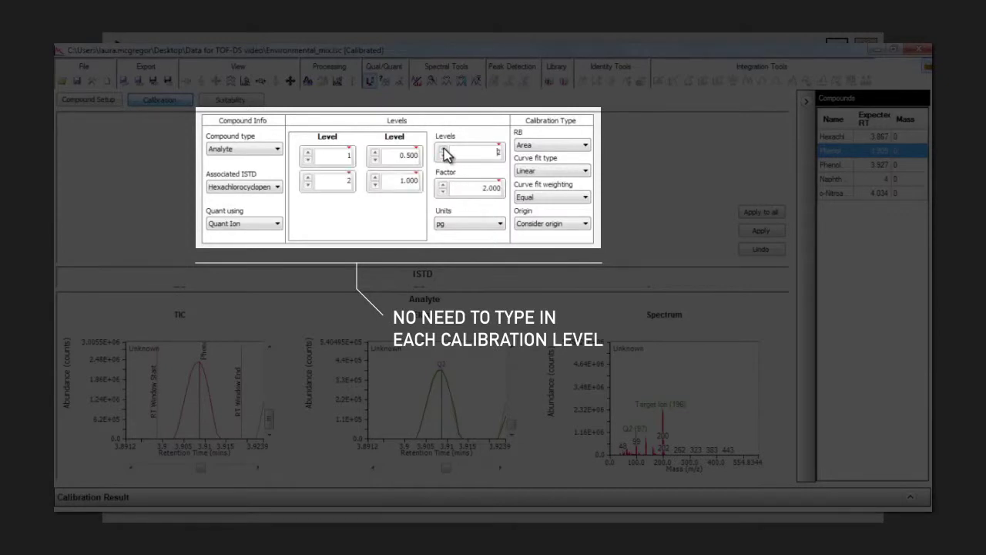
left_click(443, 151)
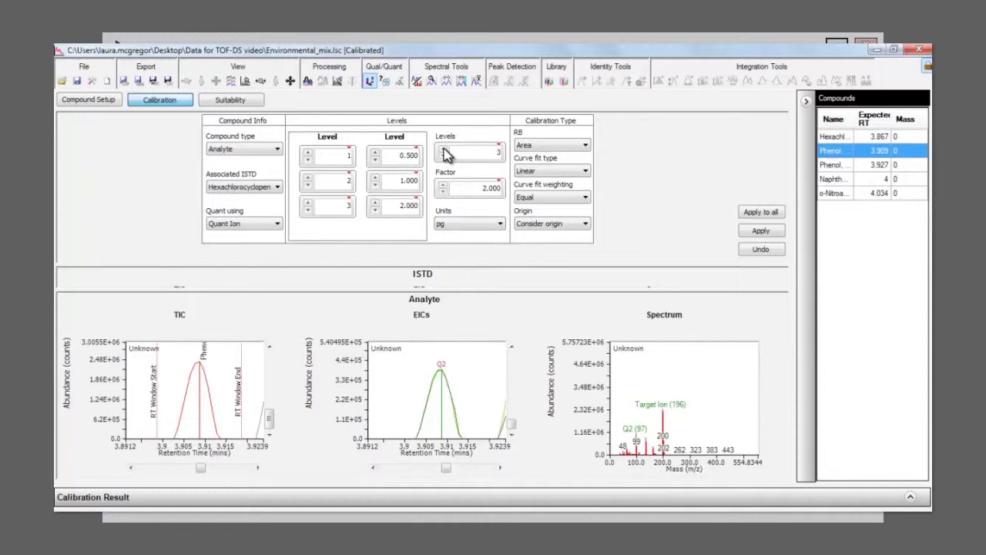
Deselect all suitability tests for the phenol and display the RF Deviation settings
left_click(256, 104)
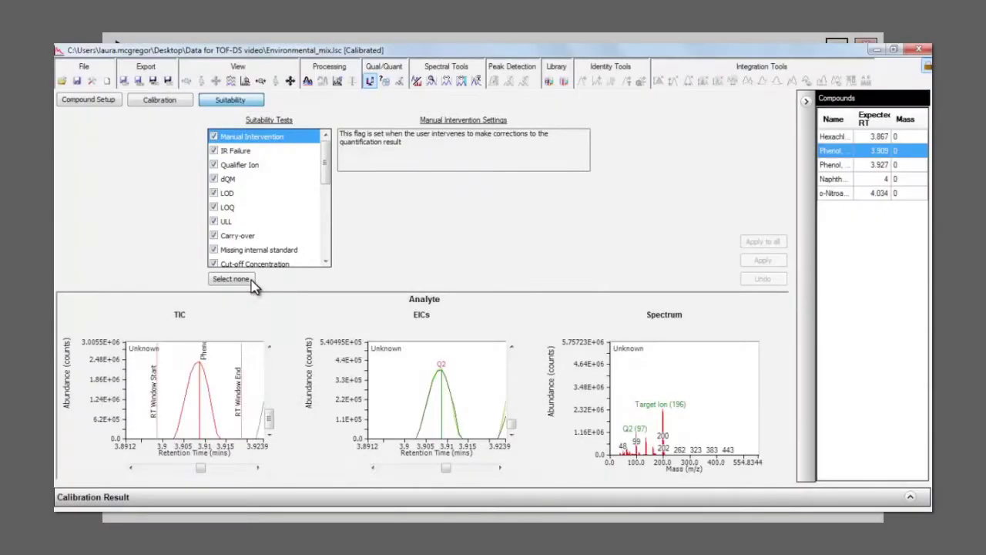
left_click(252, 281)
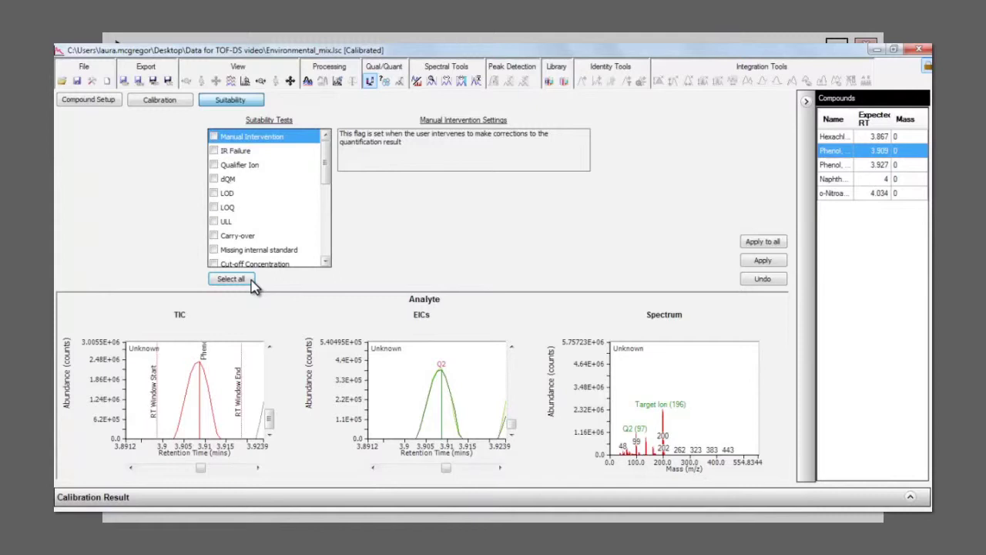
left_click(328, 224)
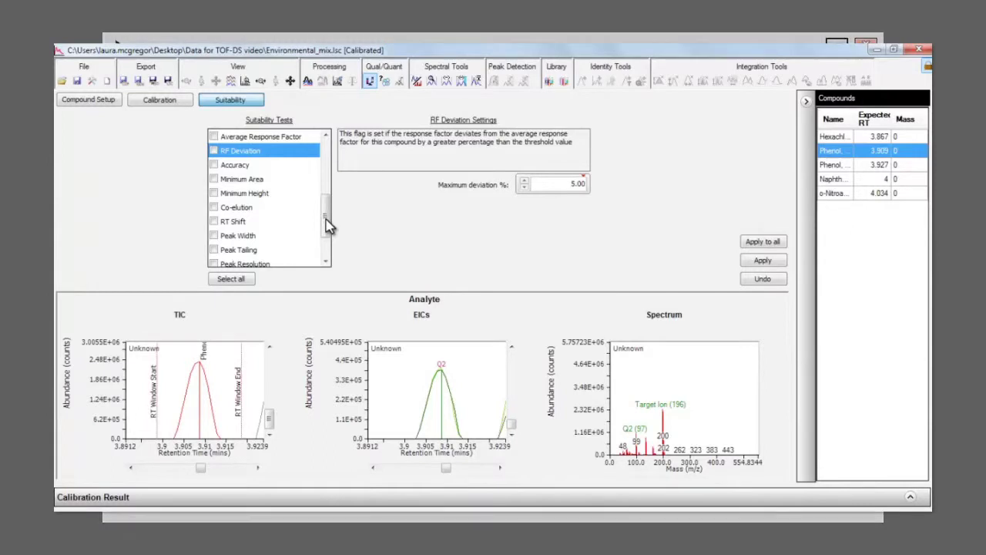
Save the calibration as a new method named "Oct2014 enviro quant"
left_click(76, 80)
left_click(524, 222)
type("Oct20")
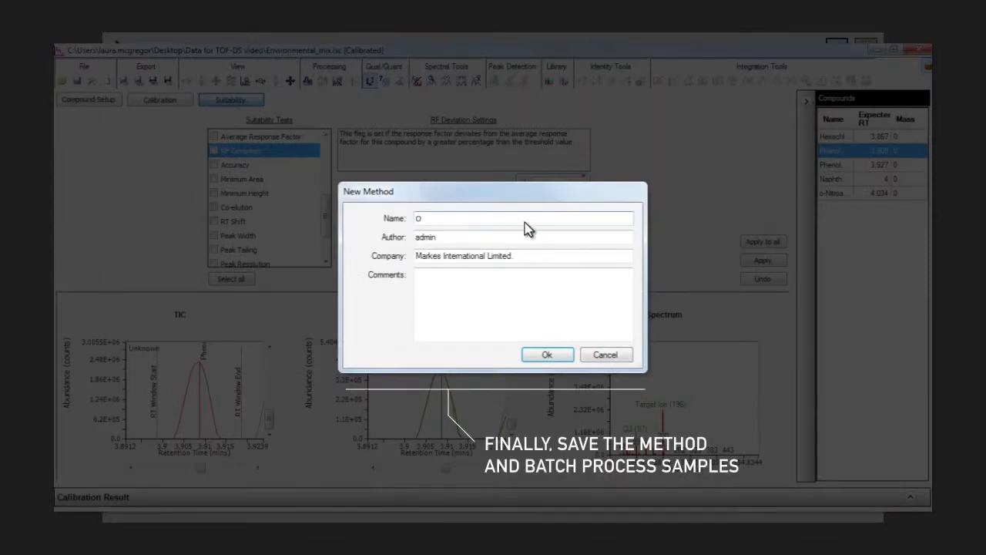
type("14 enviro quant")
left_click(567, 356)
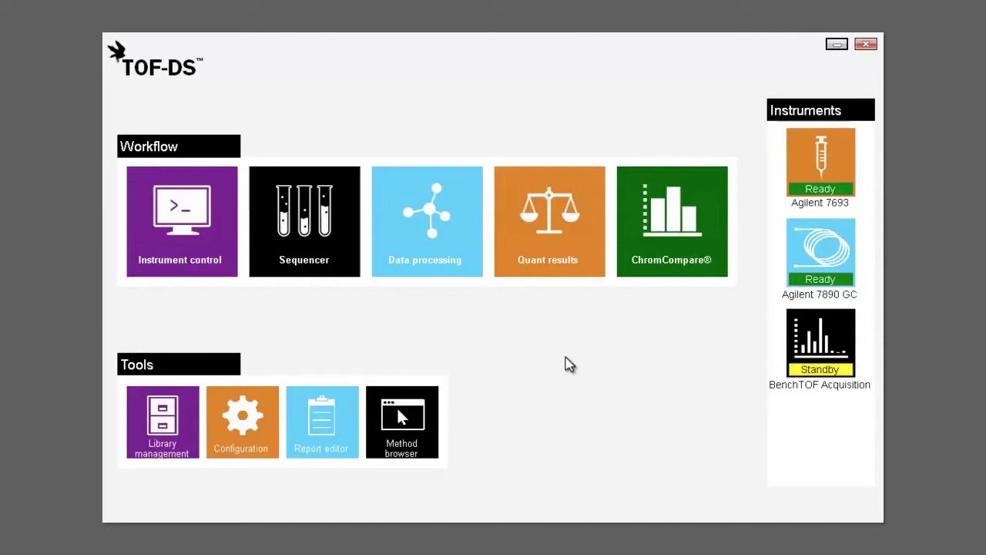
Open Quant results and review the suitability and identification results of standard 131122_fast_split_44 for 2,4,6-trichlorophenol
left_click(594, 277)
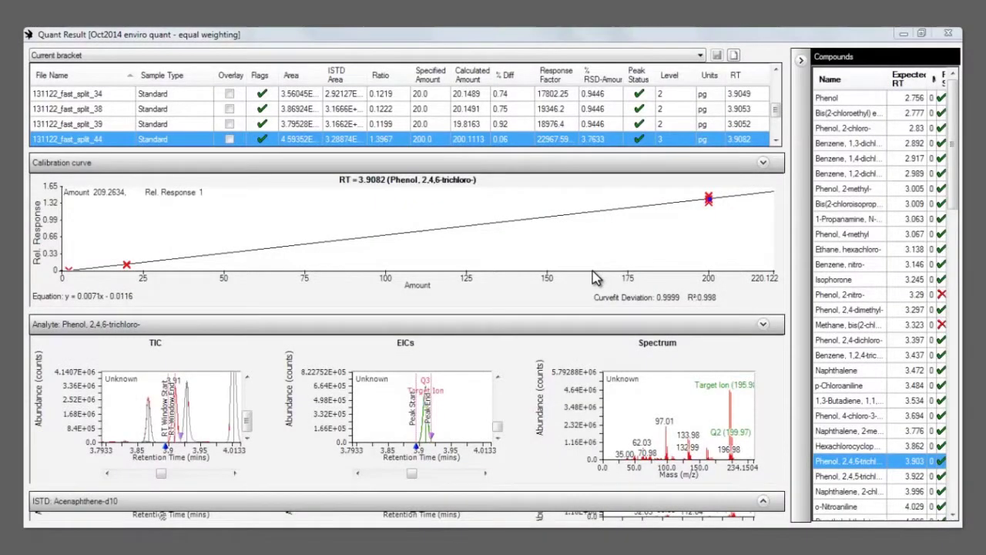
left_click(264, 140)
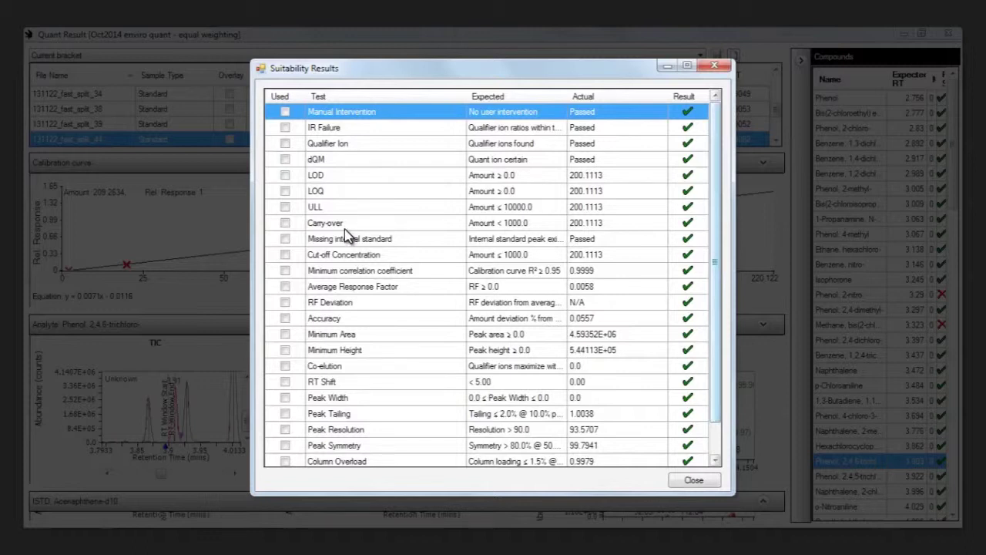
left_click(693, 479)
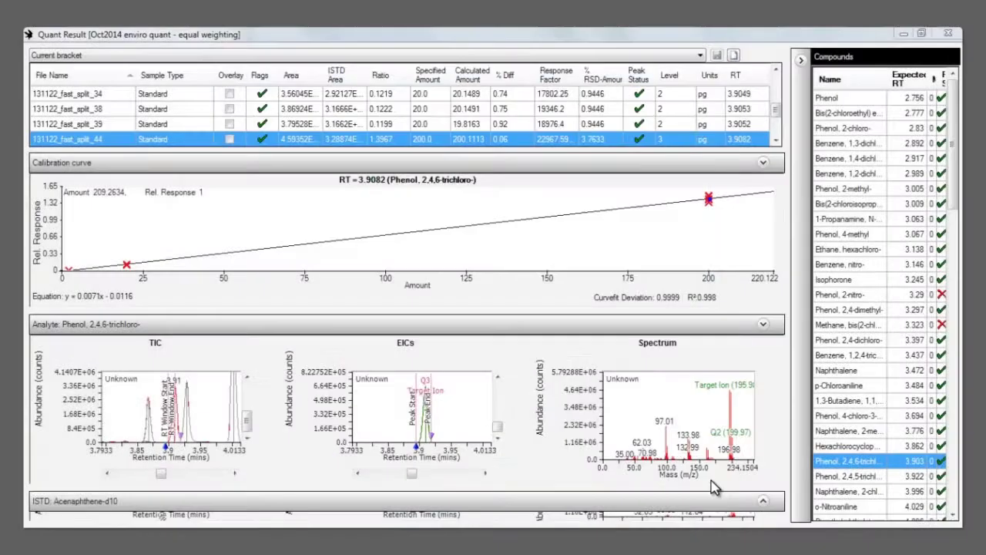
left_click(646, 140)
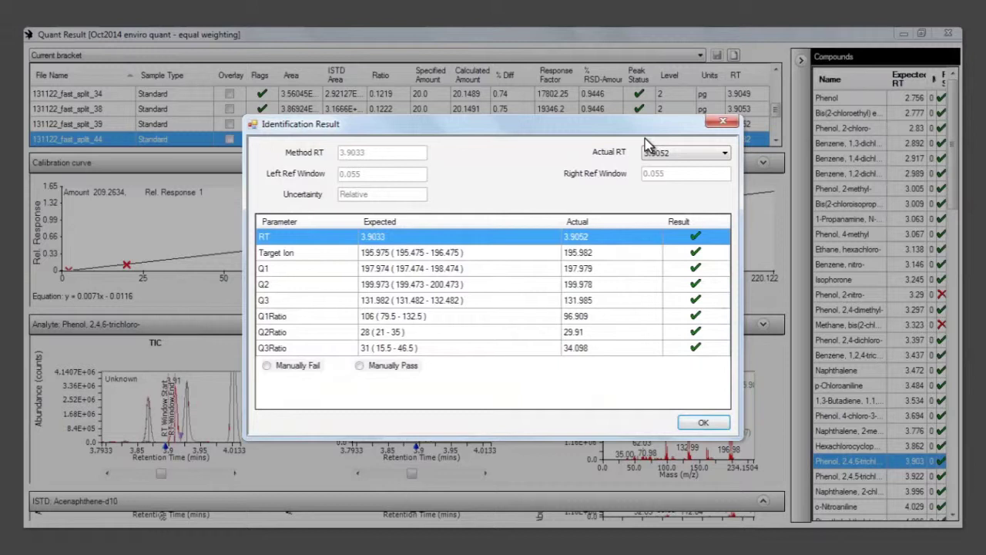
left_click(719, 424)
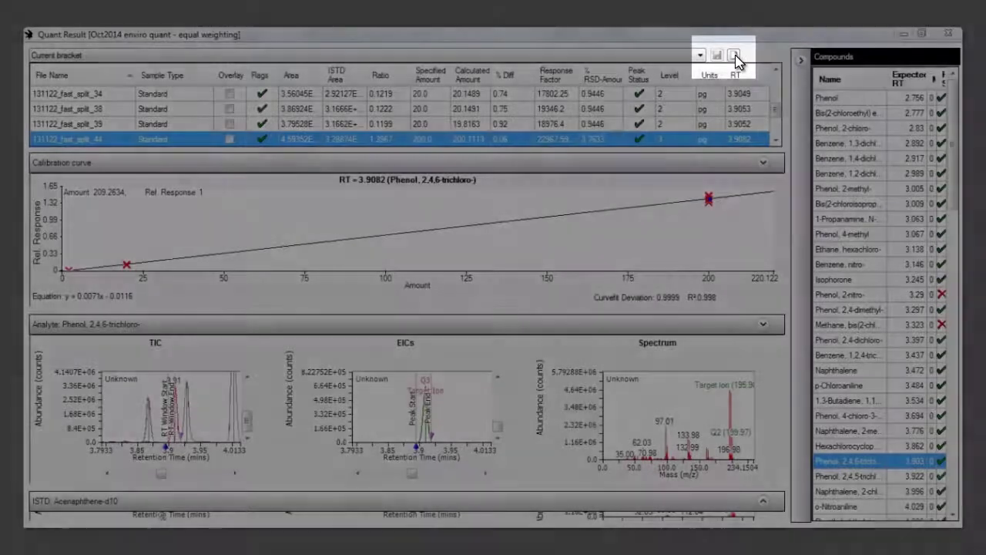
Generate the quantification report from the quant results
left_click(734, 55)
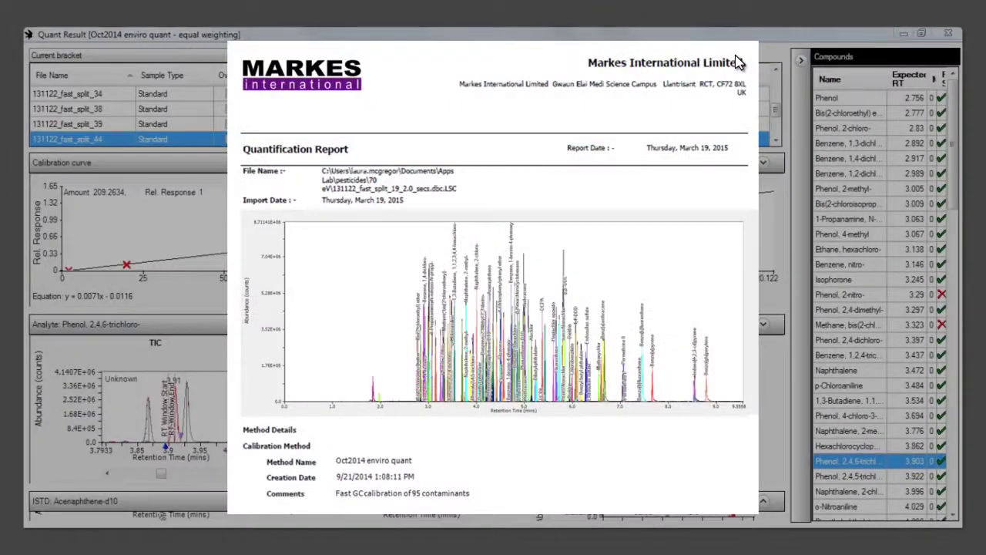